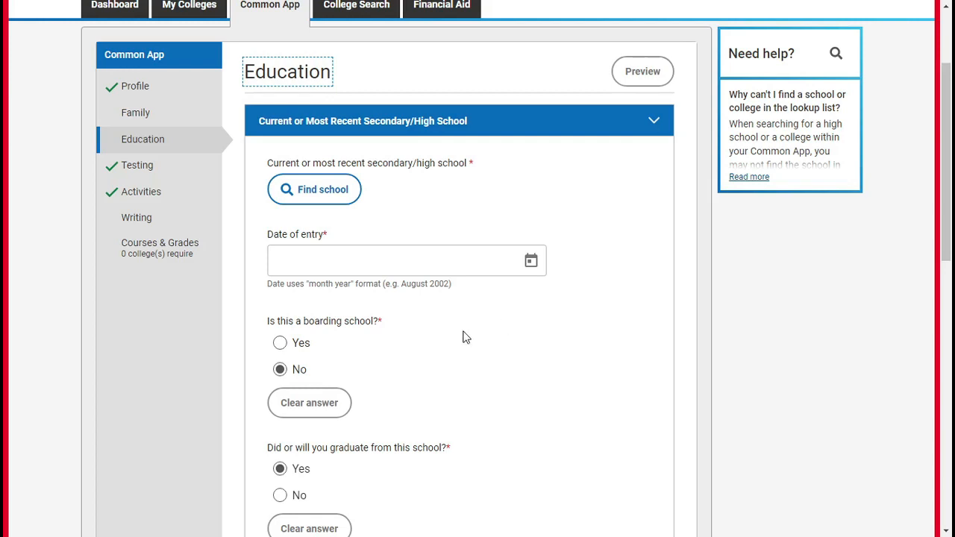
- Review the questions in the Current or Most Recent Secondary/High School section, from school lookup to progression options
{"action": "scroll", "coordinate": [462, 338], "scroll_direction": "down", "scroll_amount": 1}
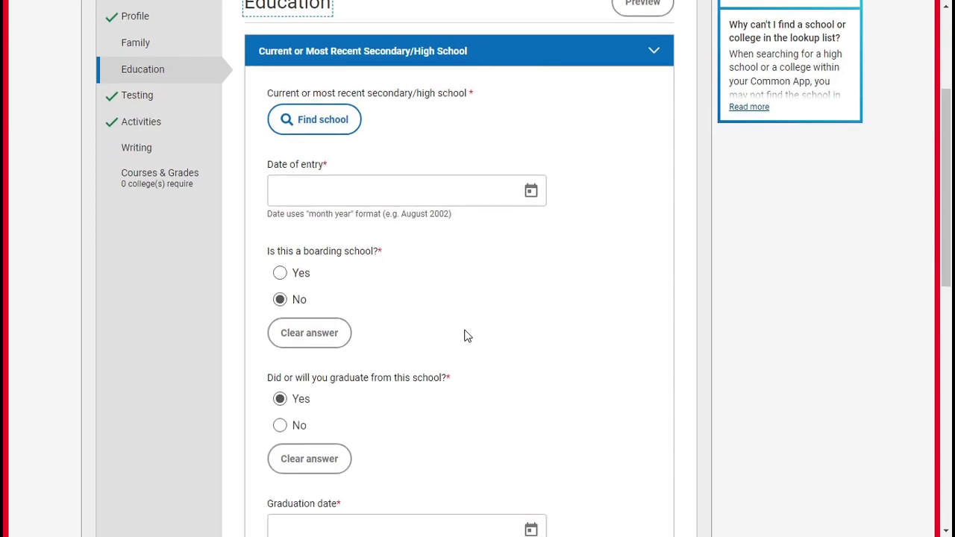
{"action": "scroll", "coordinate": [463, 337], "scroll_direction": "down", "scroll_amount": 1}
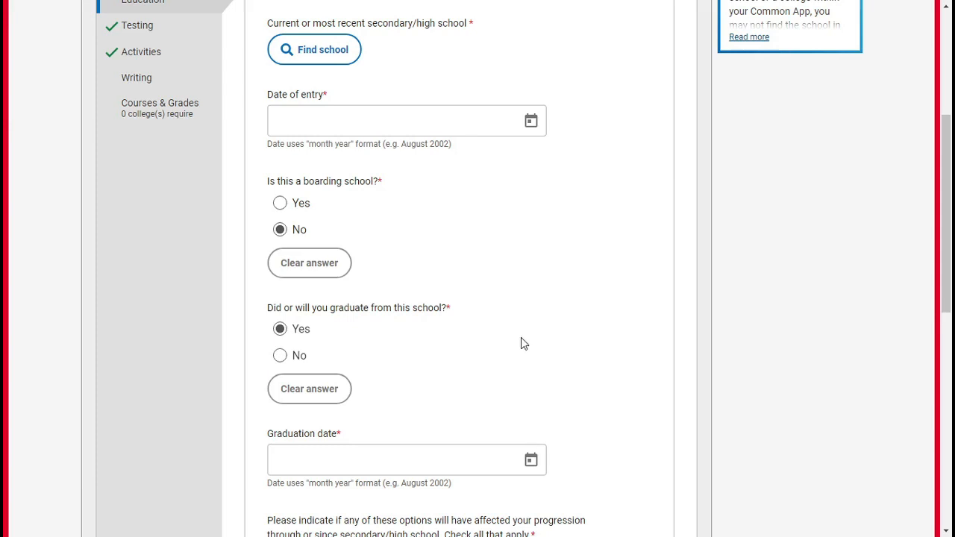
{"action": "scroll", "coordinate": [522, 343], "scroll_direction": "down", "scroll_amount": 3}
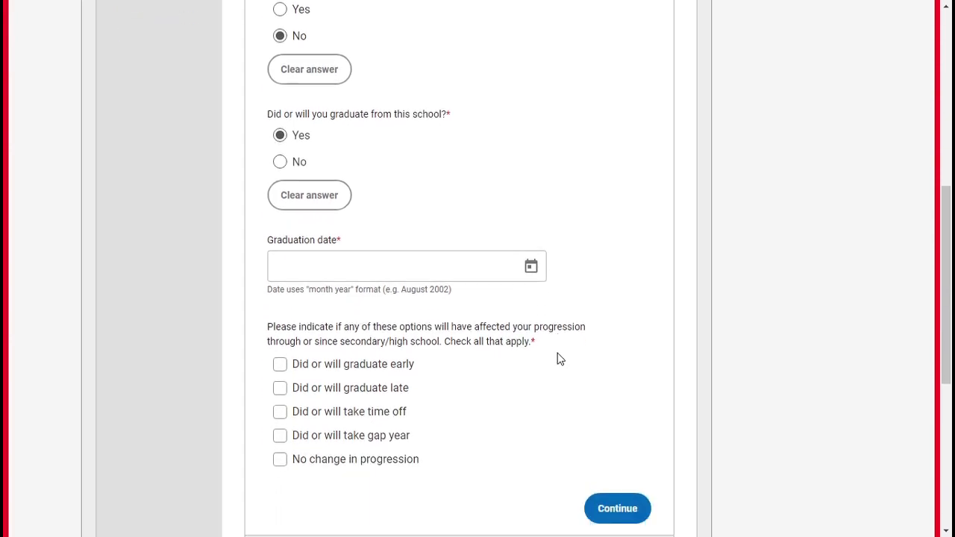
{"action": "scroll", "coordinate": [560, 359], "scroll_direction": "down", "scroll_amount": 3}
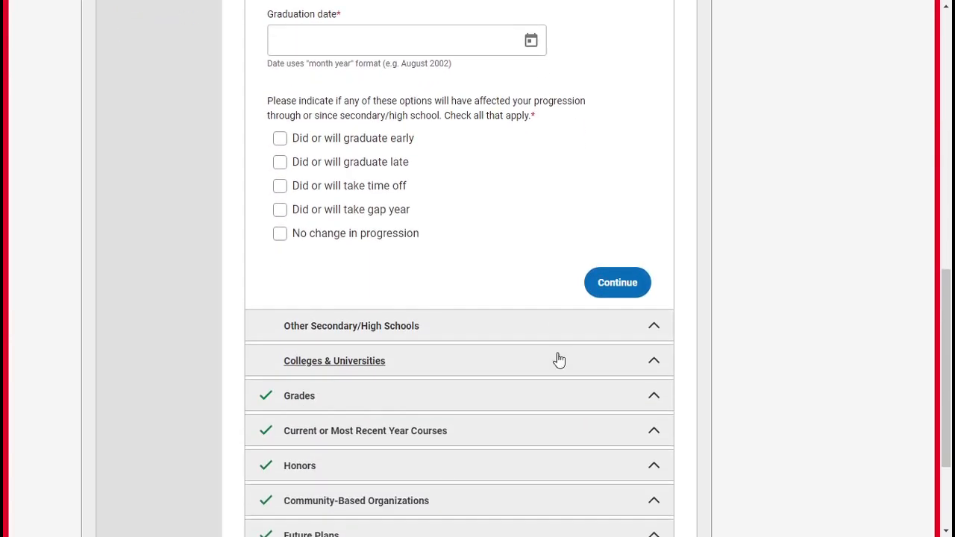
- Open the Other Secondary/High Schools section and review the additional school's dates and the explanation for leaving
{"action": "left_click", "coordinate": [653, 337]}
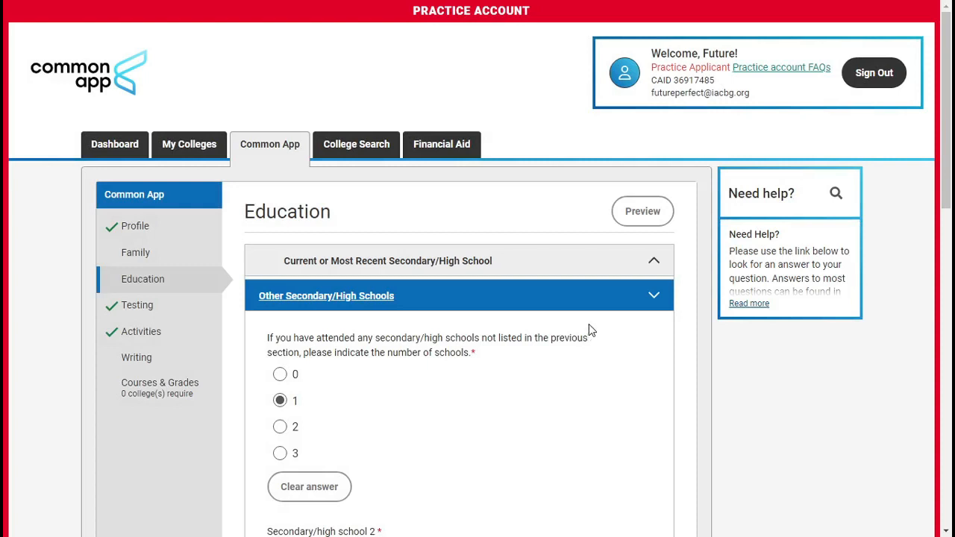
{"action": "scroll", "coordinate": [567, 340], "scroll_direction": "down", "scroll_amount": 5}
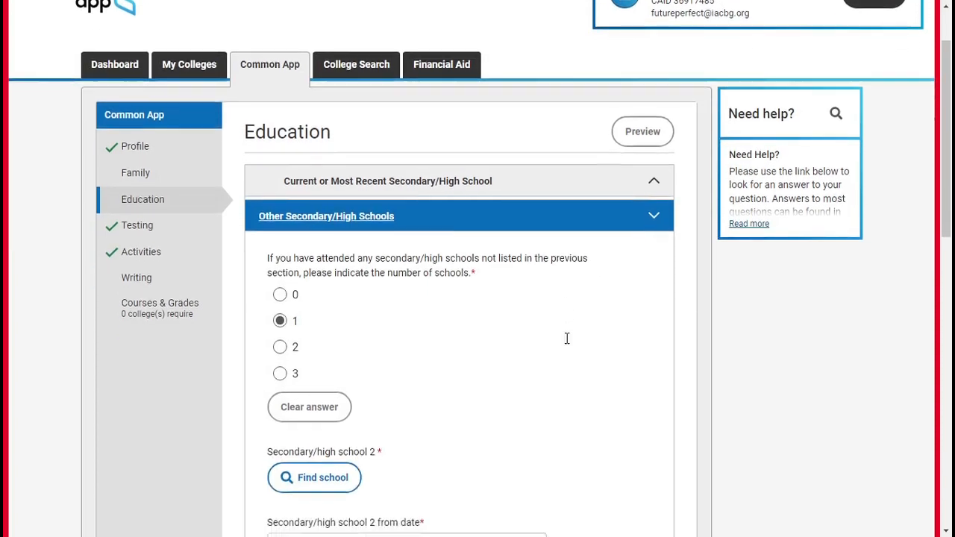
{"action": "scroll", "coordinate": [565, 343], "scroll_direction": "down", "scroll_amount": 2}
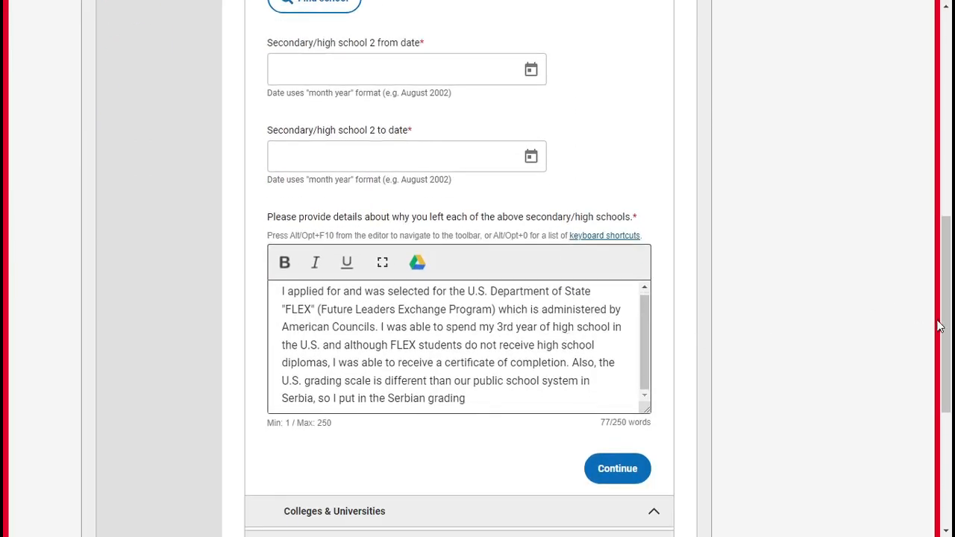
- Open the Colleges & Universities section and review the question about college coursework taken
{"action": "left_click", "coordinate": [655, 515]}
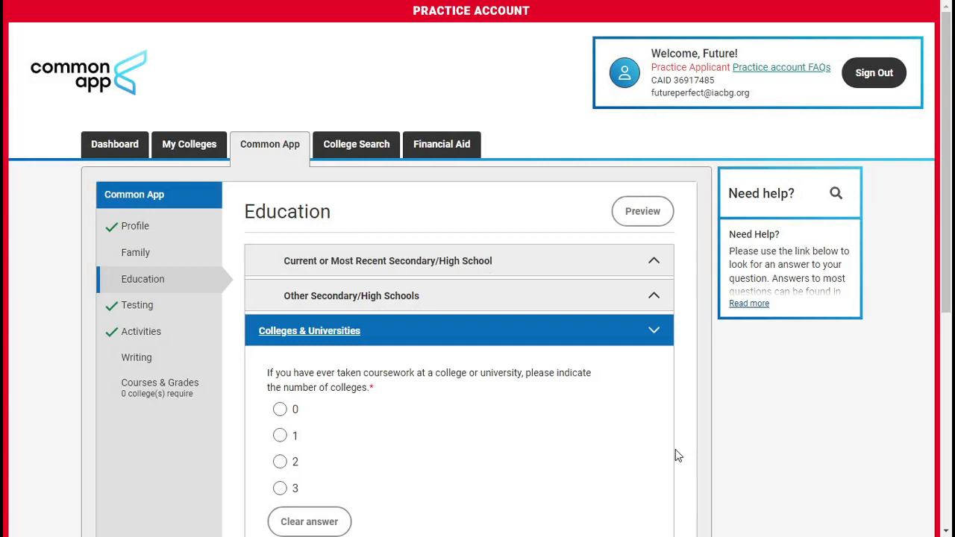
{"action": "scroll", "coordinate": [639, 438], "scroll_direction": "down", "scroll_amount": 2}
{"action": "scroll", "coordinate": [640, 437], "scroll_direction": "down", "scroll_amount": 3}
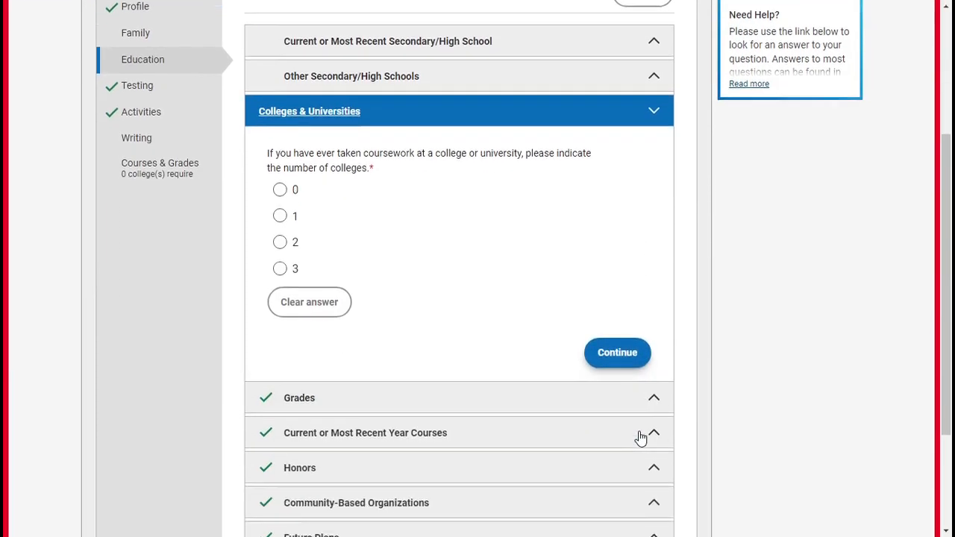
{"action": "scroll", "coordinate": [642, 427], "scroll_direction": "up", "scroll_amount": 1}
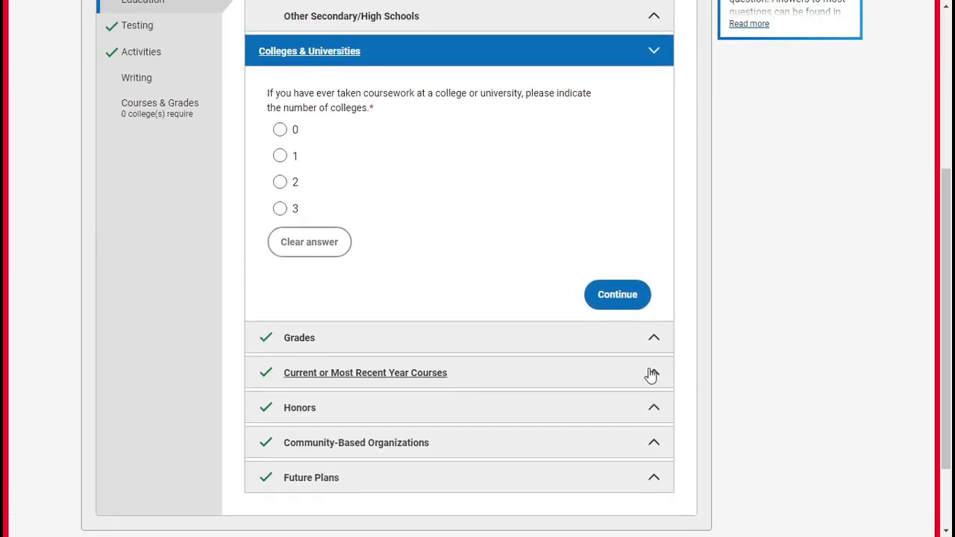
- Open the Grades section and review class size, class rank reporting, GPA scale, cumulative GPA and GPA weighting
{"action": "left_click", "coordinate": [655, 340]}
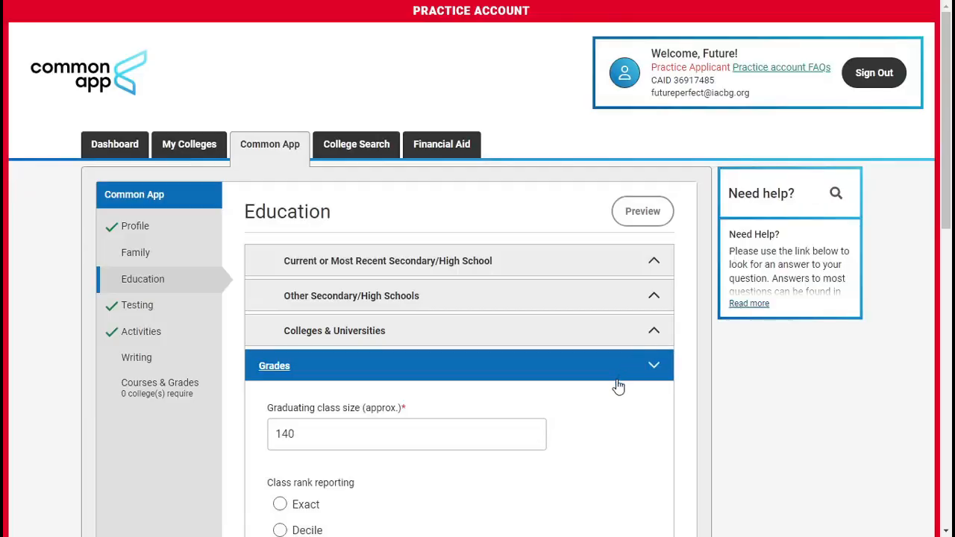
{"action": "scroll", "coordinate": [619, 386], "scroll_direction": "down", "scroll_amount": 2}
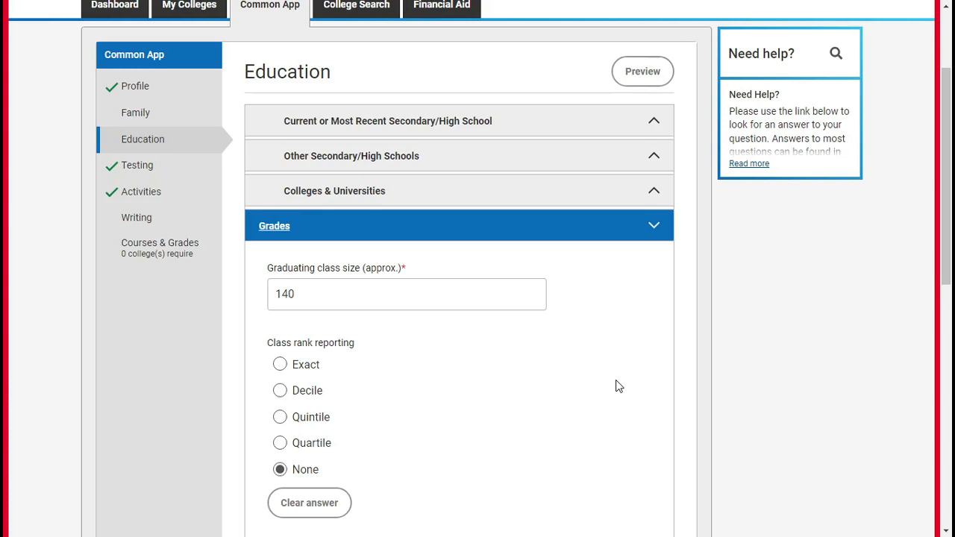
{"action": "scroll", "coordinate": [612, 385], "scroll_direction": "down", "scroll_amount": 3}
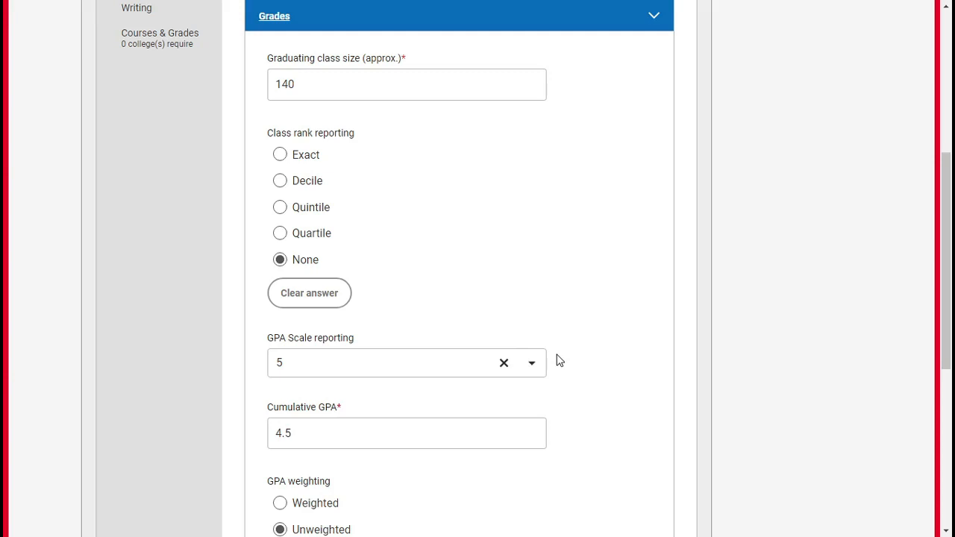
{"action": "scroll", "coordinate": [559, 360], "scroll_direction": "down", "scroll_amount": 2}
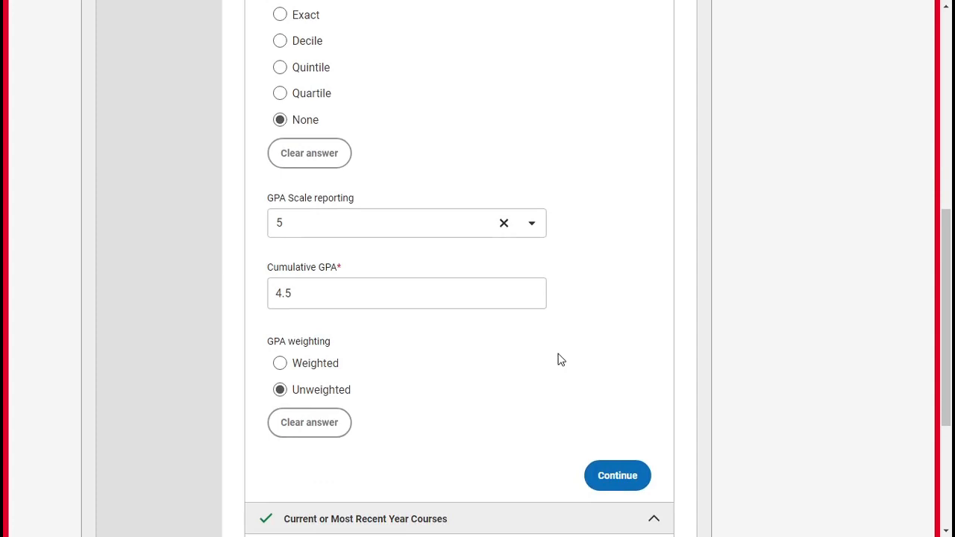
{"action": "scroll", "coordinate": [561, 360], "scroll_direction": "down", "scroll_amount": 1}
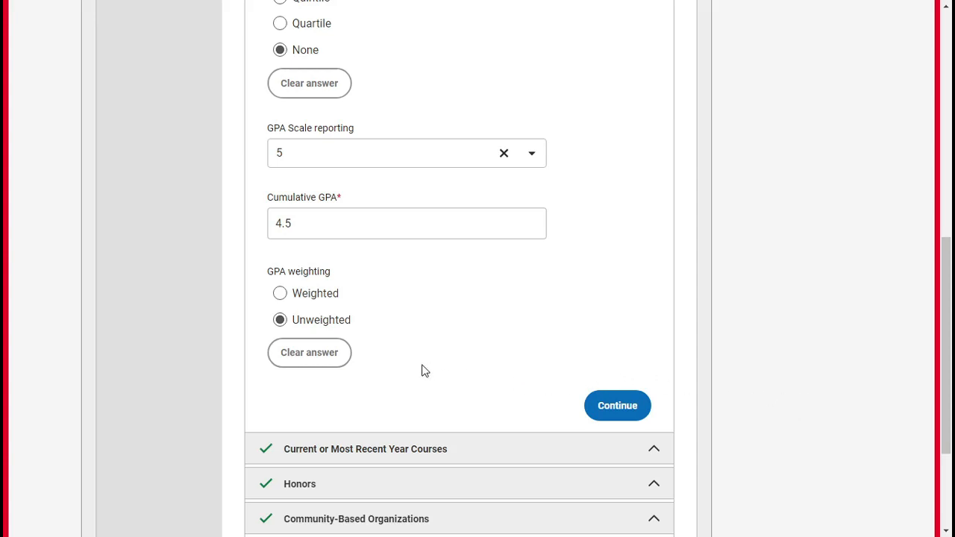
{"action": "scroll", "coordinate": [422, 371], "scroll_direction": "down", "scroll_amount": 1}
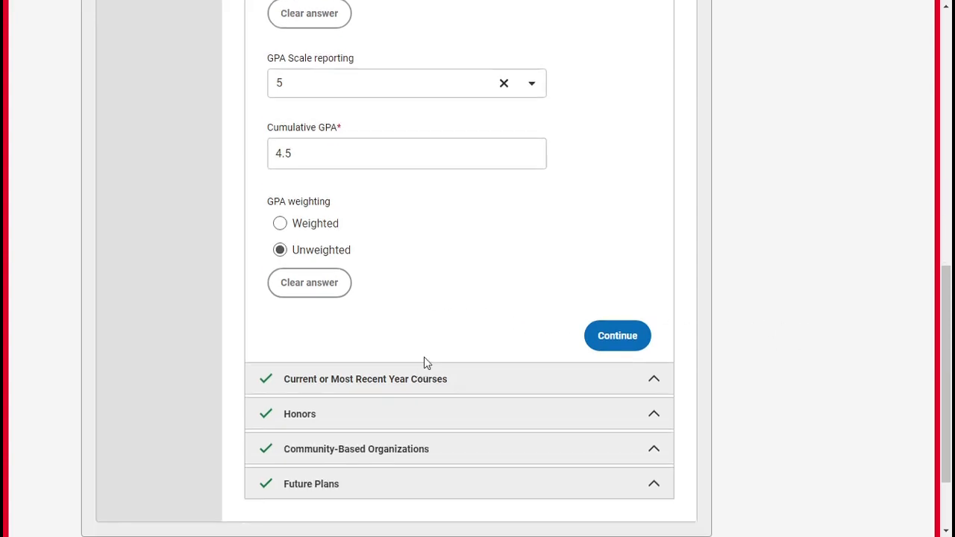
- Open the Current or Most Recent Year Courses section and check the number of courses and the scheduling system
{"action": "left_click", "coordinate": [654, 381]}
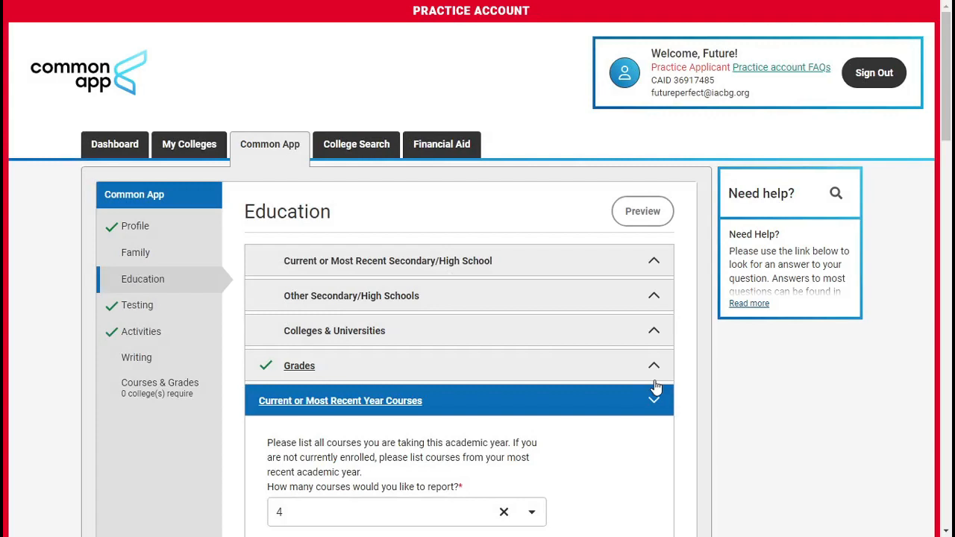
{"action": "scroll", "coordinate": [562, 388], "scroll_direction": "down", "scroll_amount": 1}
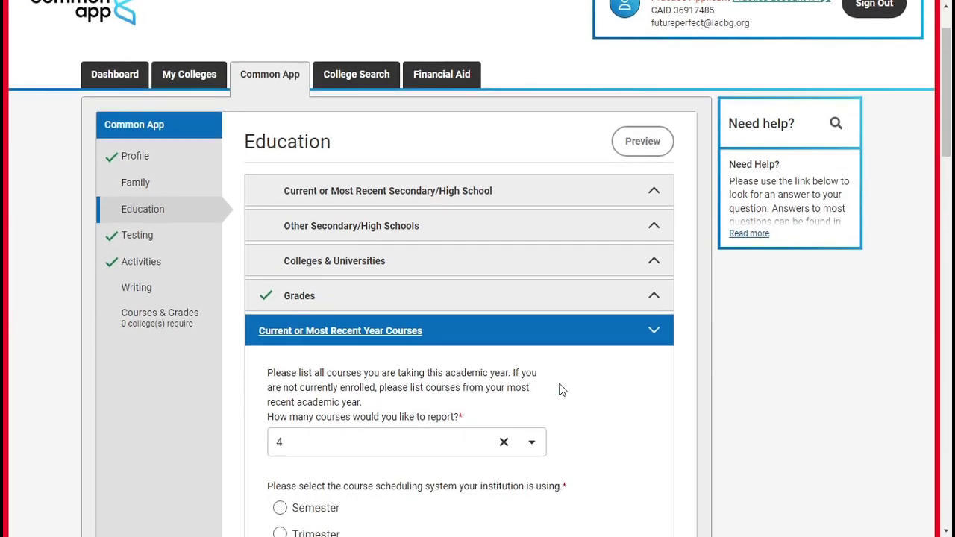
{"action": "scroll", "coordinate": [562, 389], "scroll_direction": "down", "scroll_amount": 1}
{"action": "scroll", "coordinate": [562, 389], "scroll_direction": "down", "scroll_amount": 1}
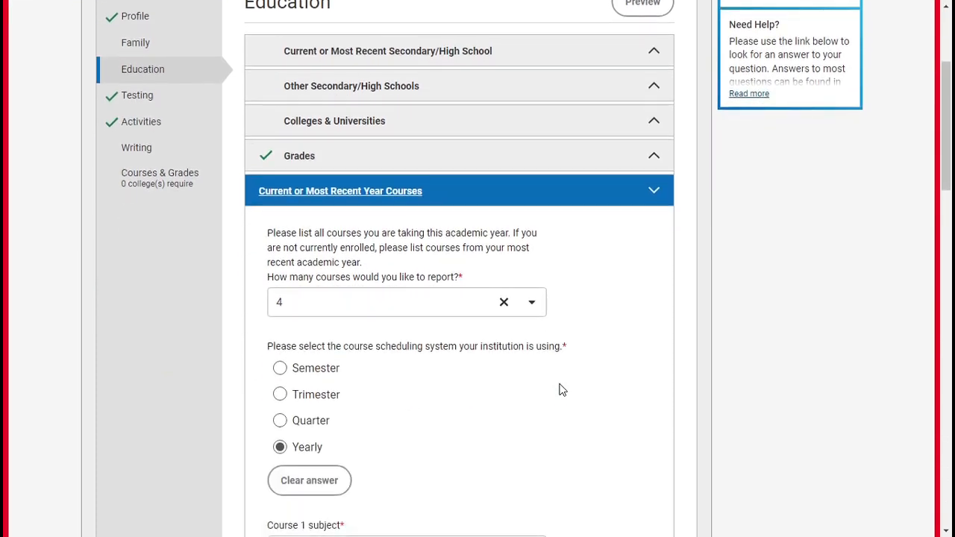
{"action": "scroll", "coordinate": [562, 389], "scroll_direction": "down", "scroll_amount": 1}
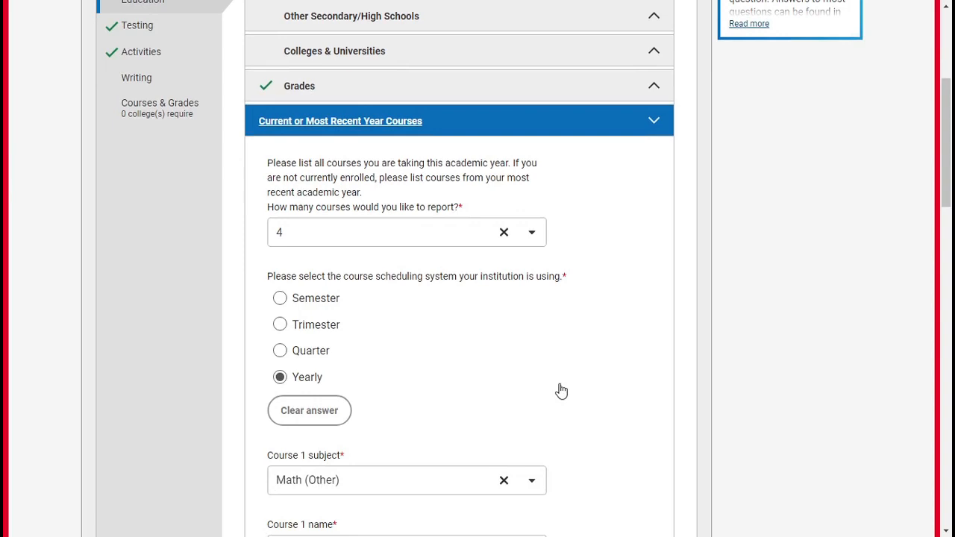
- Examine the subject, name, level and schedule entries for courses 1 through 4
{"action": "scroll", "coordinate": [561, 391], "scroll_direction": "down", "scroll_amount": 1}
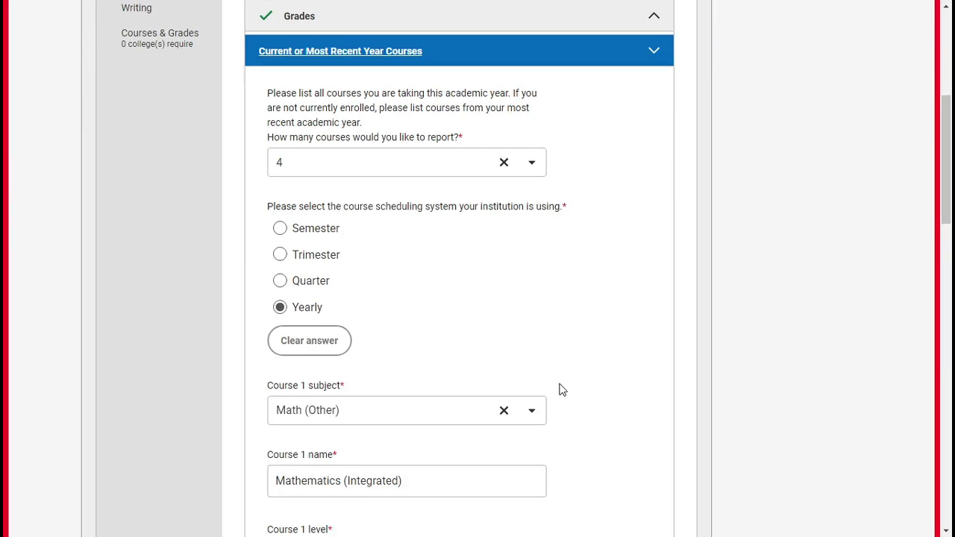
{"action": "scroll", "coordinate": [562, 390], "scroll_direction": "down", "scroll_amount": 1}
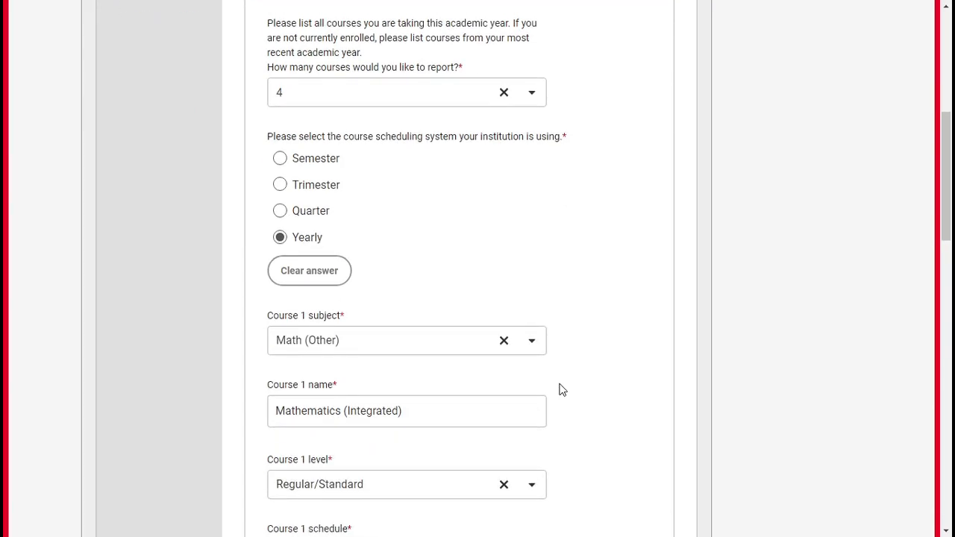
{"action": "scroll", "coordinate": [562, 389], "scroll_direction": "down", "scroll_amount": 1}
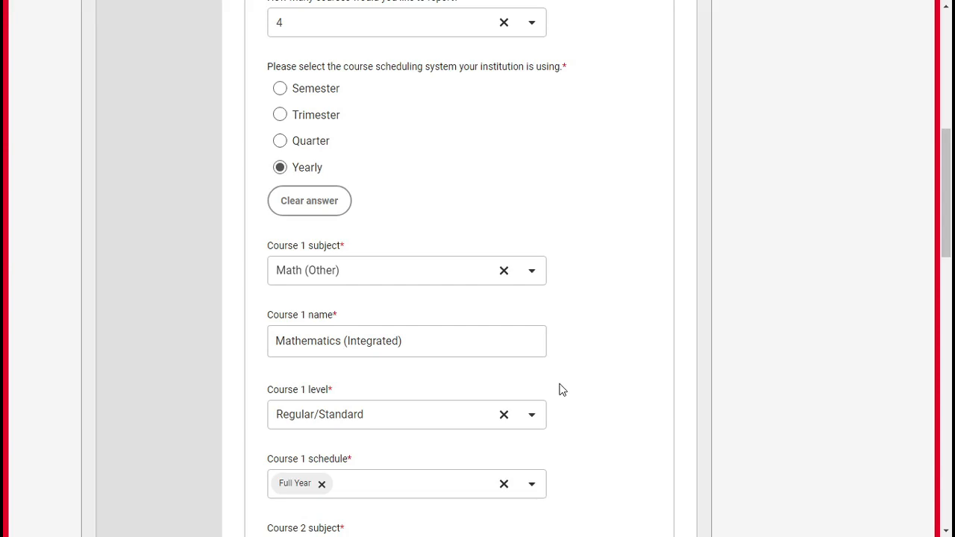
{"action": "scroll", "coordinate": [562, 390], "scroll_direction": "down", "scroll_amount": 1}
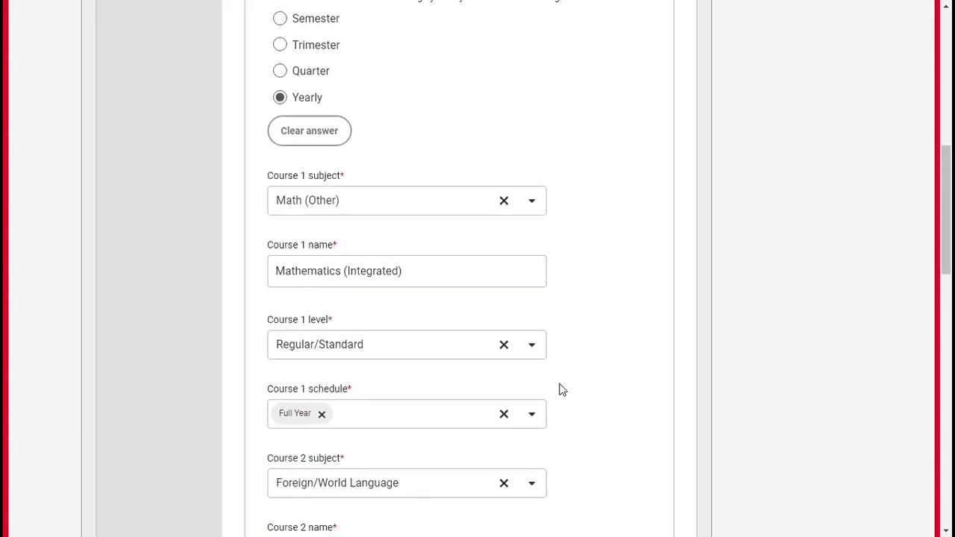
{"action": "scroll", "coordinate": [562, 389], "scroll_direction": "down", "scroll_amount": 1}
{"action": "scroll", "coordinate": [561, 389], "scroll_direction": "down", "scroll_amount": 3}
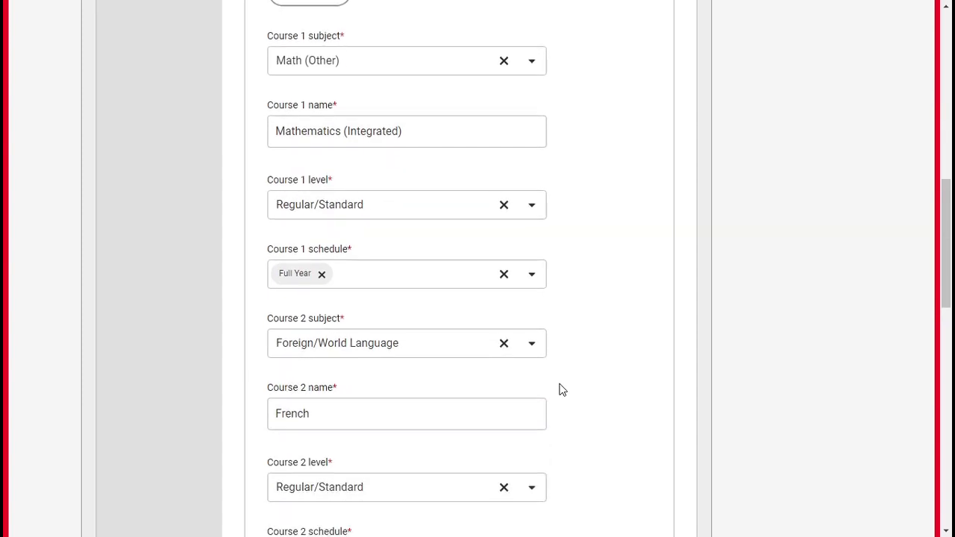
{"action": "scroll", "coordinate": [562, 389], "scroll_direction": "down", "scroll_amount": 3}
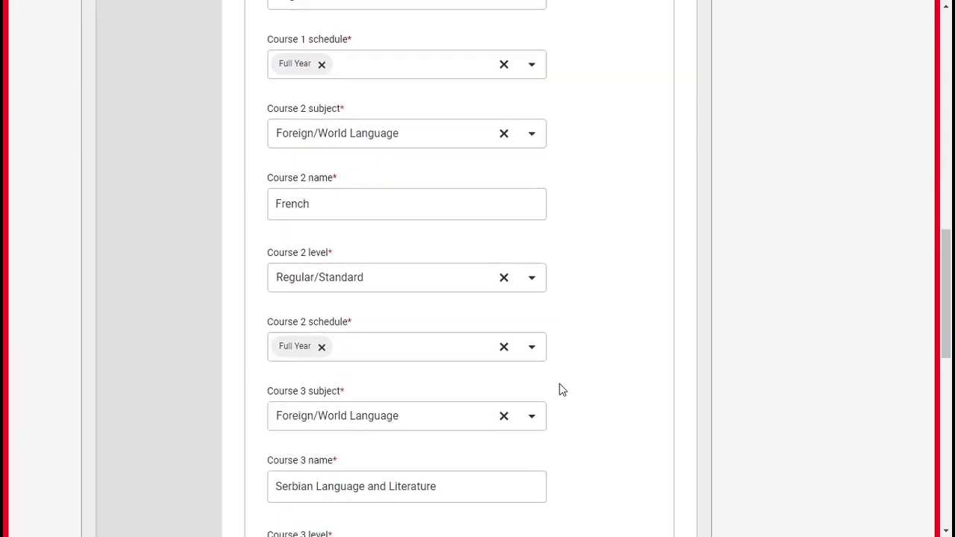
{"action": "scroll", "coordinate": [561, 389], "scroll_direction": "down", "scroll_amount": 6}
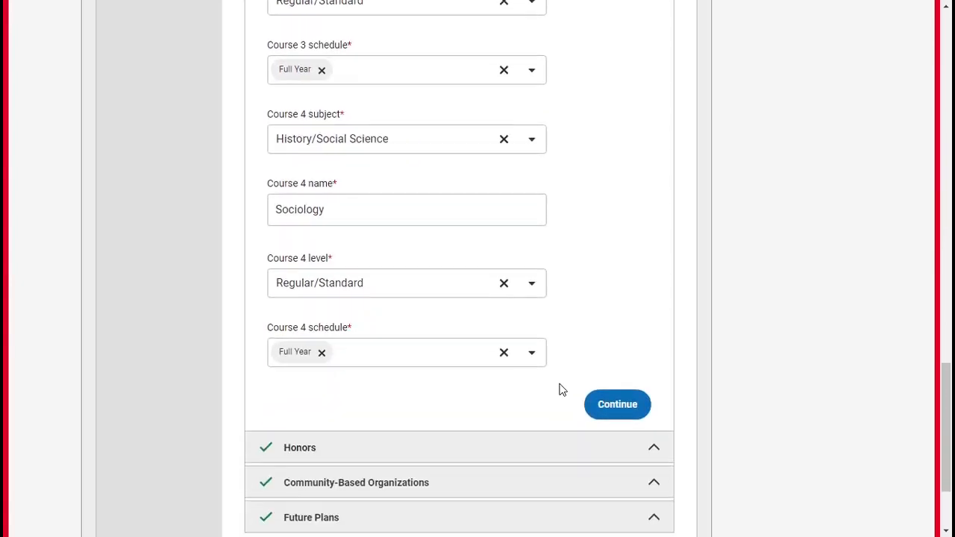
{"action": "scroll", "coordinate": [562, 390], "scroll_direction": "down", "scroll_amount": 1}
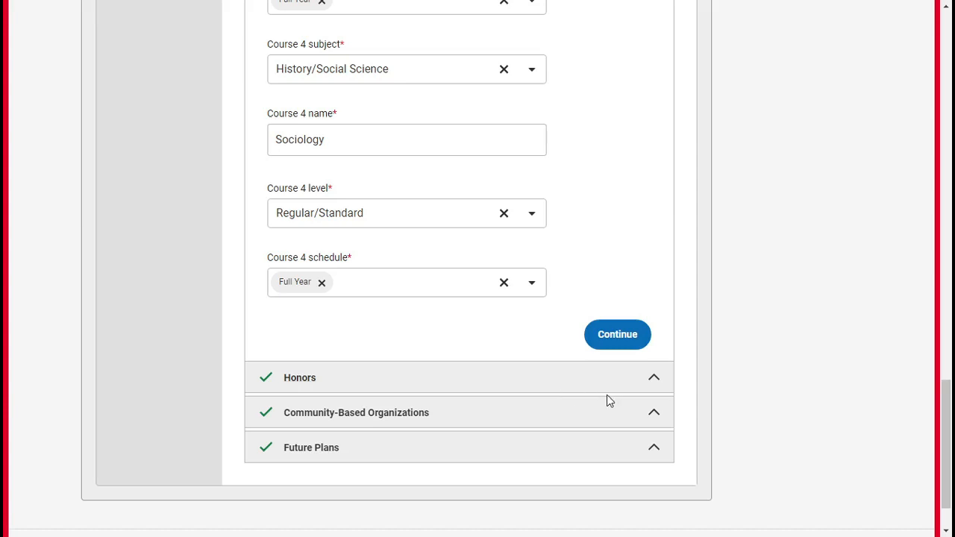
- Open the Honors section and review the title, grade level and recognition level of Honors 1 and Honors 2
{"action": "left_click", "coordinate": [653, 380]}
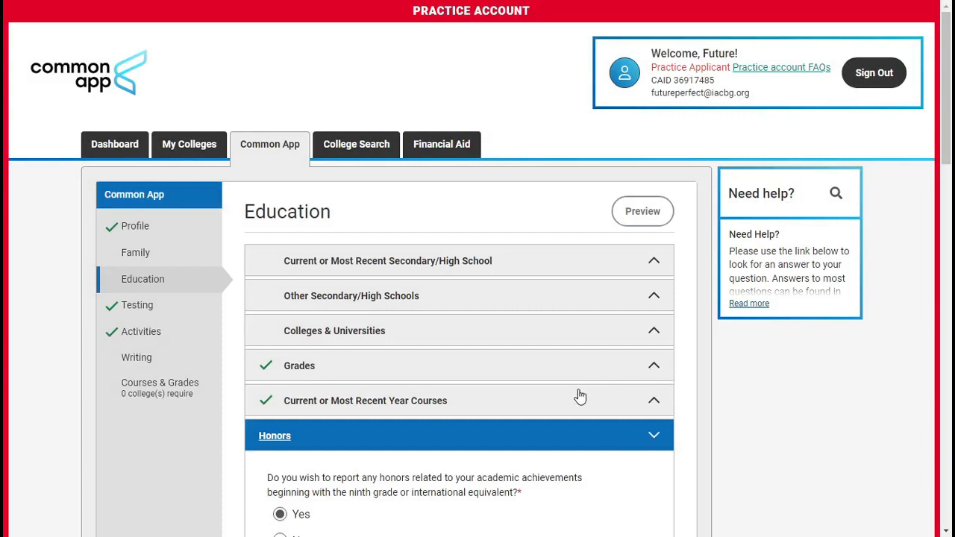
{"action": "scroll", "coordinate": [573, 392], "scroll_direction": "down", "scroll_amount": 1}
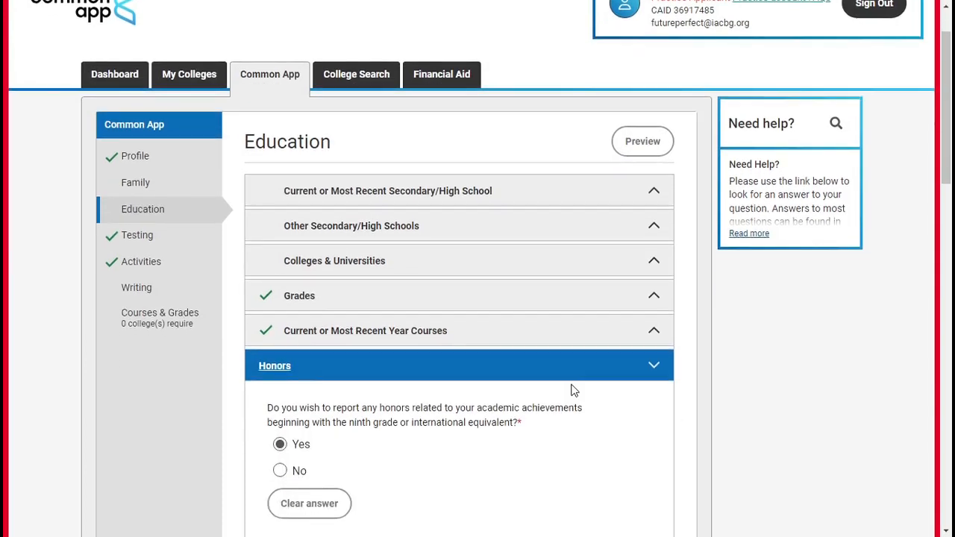
{"action": "scroll", "coordinate": [574, 390], "scroll_direction": "down", "scroll_amount": 1}
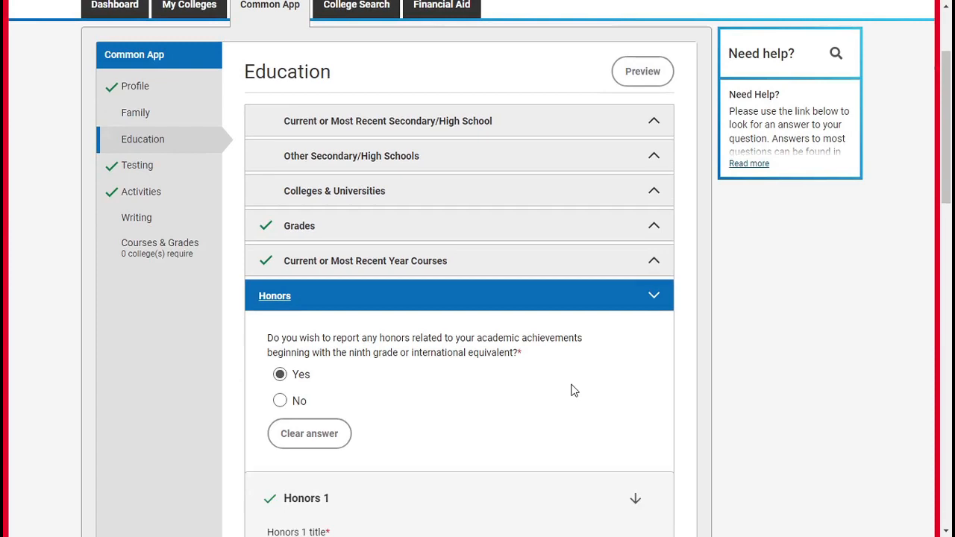
{"action": "scroll", "coordinate": [574, 390], "scroll_direction": "down", "scroll_amount": 3}
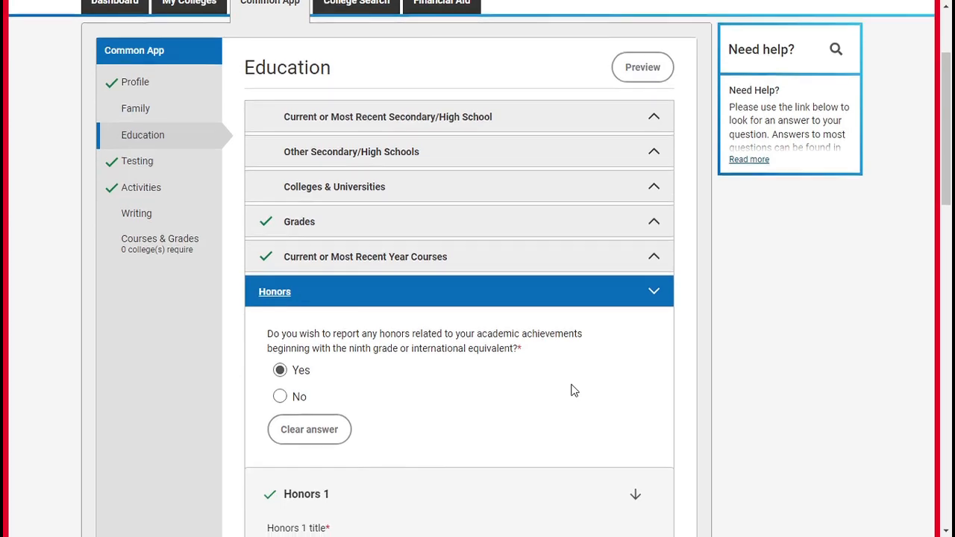
{"action": "scroll", "coordinate": [574, 390], "scroll_direction": "down", "scroll_amount": 3}
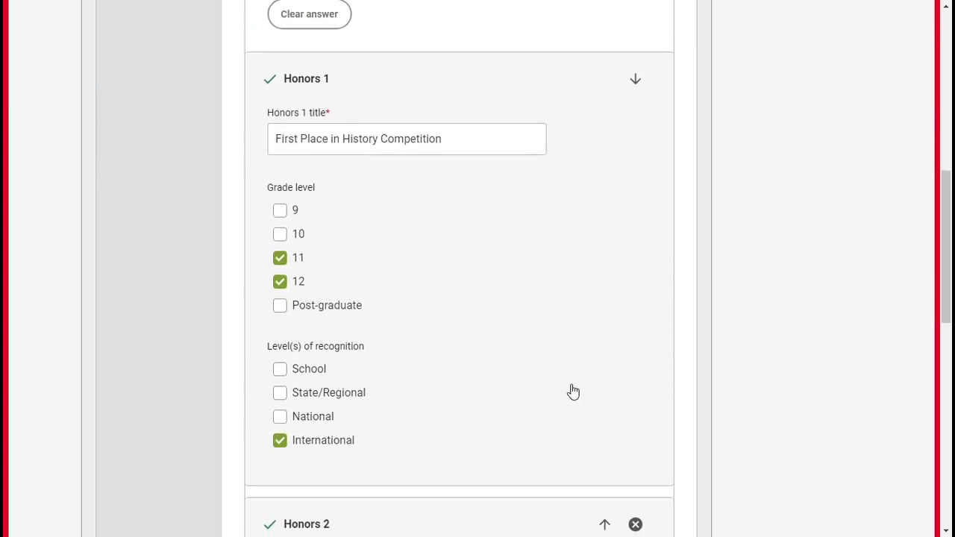
{"action": "scroll", "coordinate": [573, 392], "scroll_direction": "down", "scroll_amount": 3}
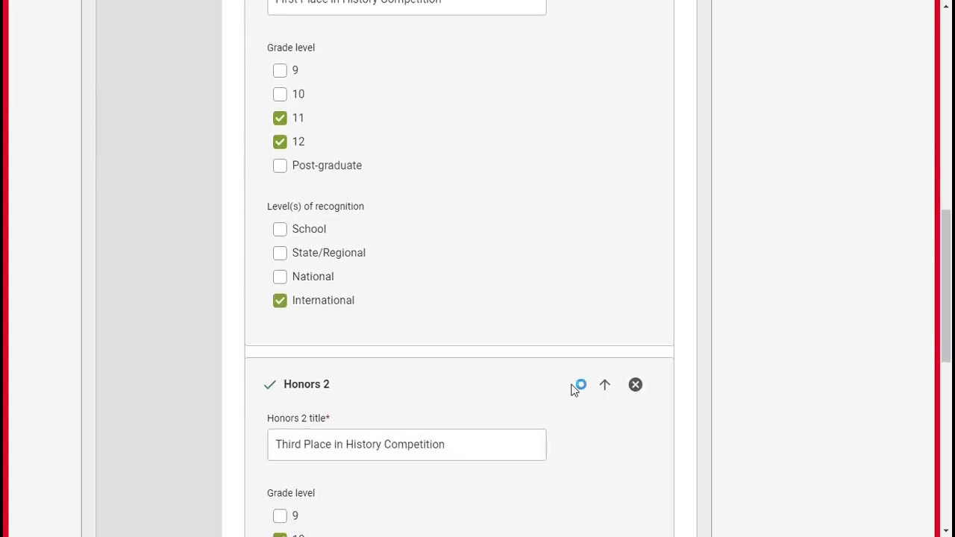
{"action": "scroll", "coordinate": [575, 389], "scroll_direction": "down", "scroll_amount": 6}
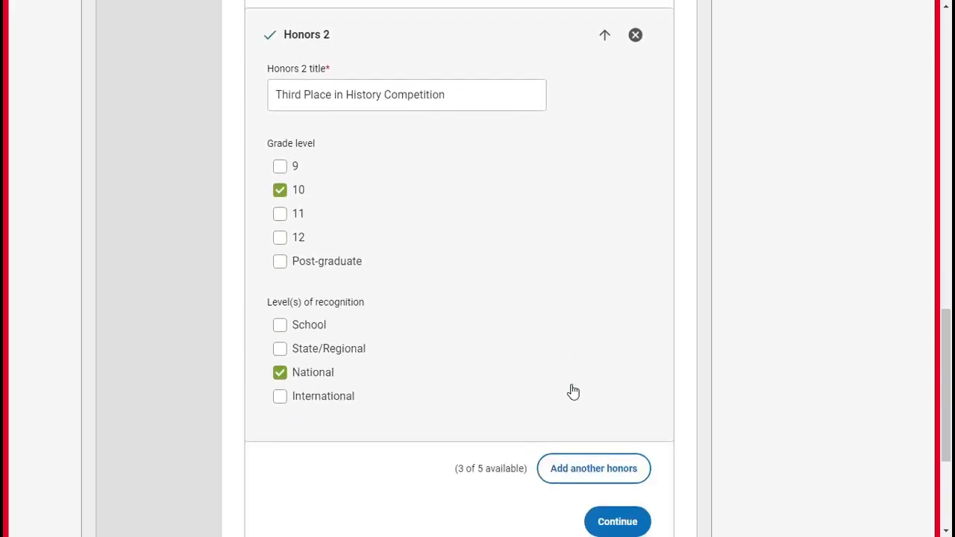
- Open the Community-Based Organizations section and review the number of programs, the assisting organization and the counselor's contact fields
{"action": "scroll", "coordinate": [574, 389], "scroll_direction": "down", "scroll_amount": 1}
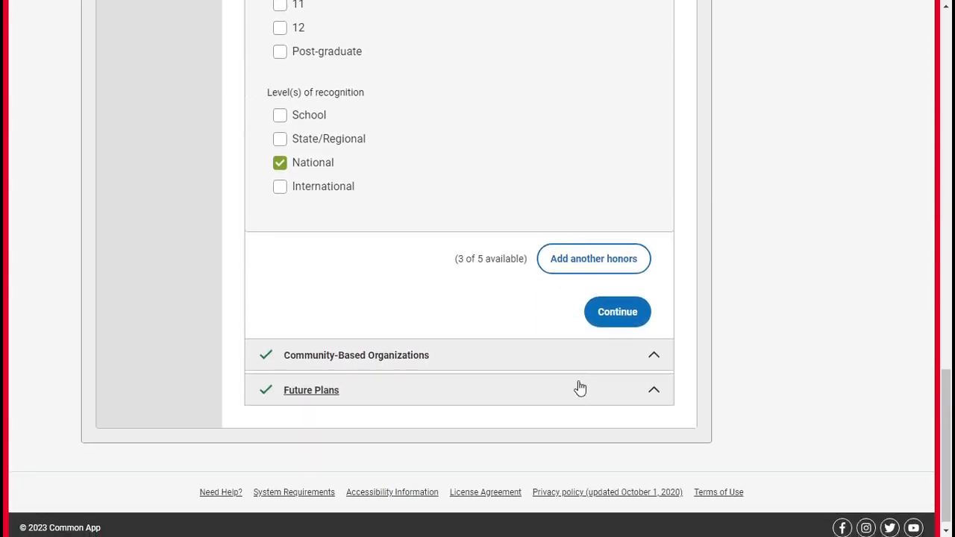
{"action": "left_click", "coordinate": [653, 359]}
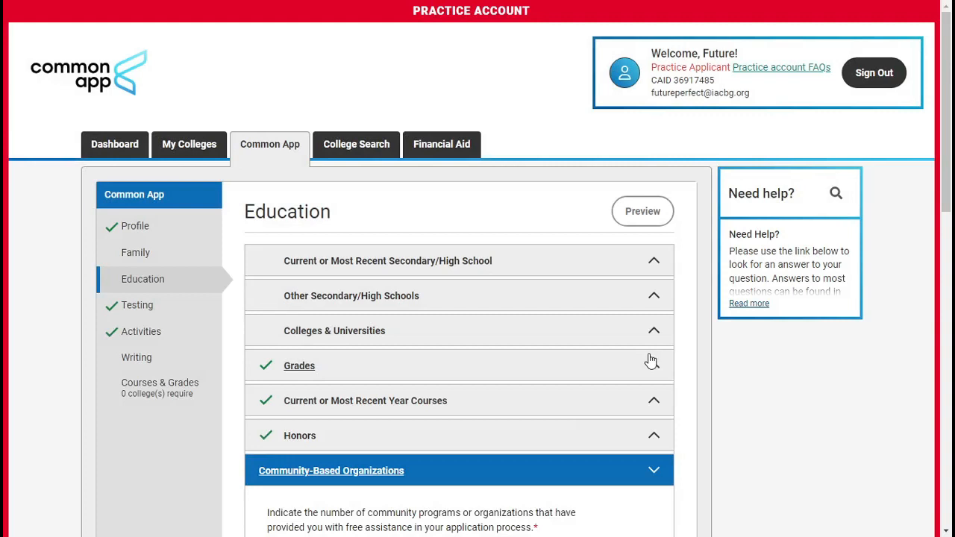
{"action": "scroll", "coordinate": [680, 378], "scroll_direction": "down", "scroll_amount": 5}
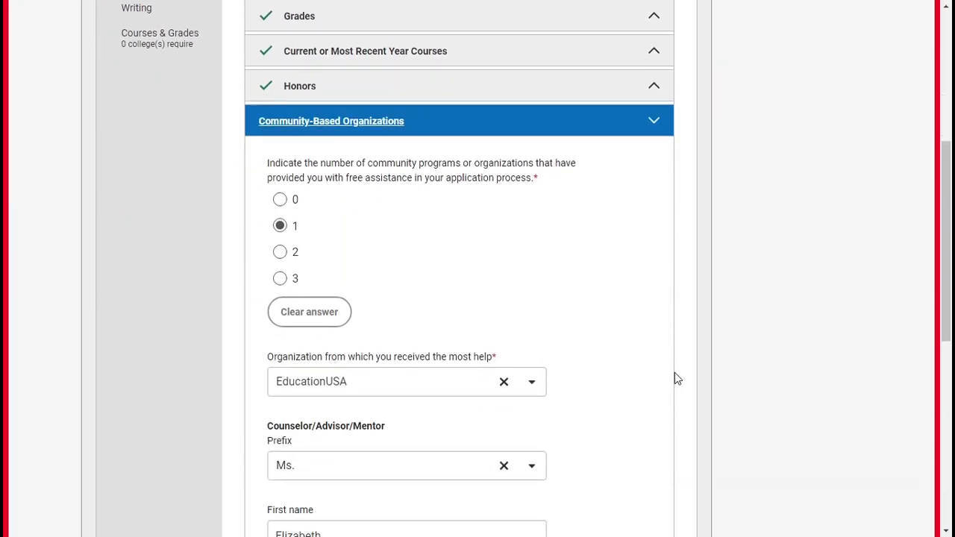
{"action": "scroll", "coordinate": [677, 378], "scroll_direction": "down", "scroll_amount": 1}
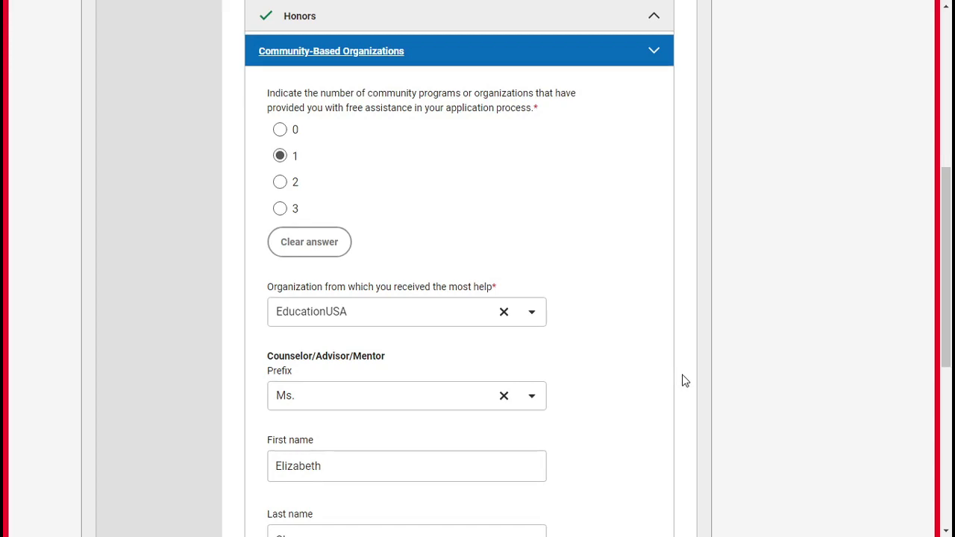
{"action": "scroll", "coordinate": [685, 381], "scroll_direction": "down", "scroll_amount": 3}
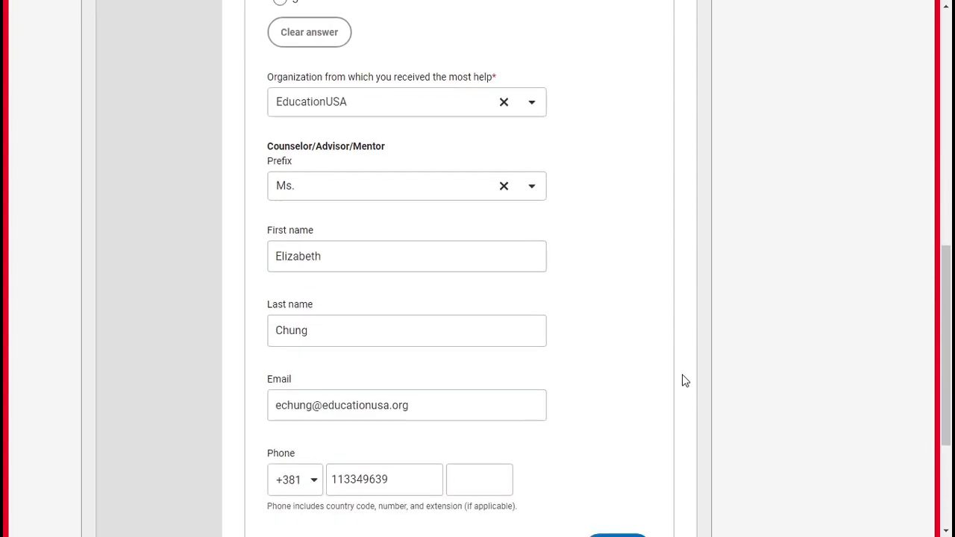
{"action": "scroll", "coordinate": [685, 380], "scroll_direction": "down", "scroll_amount": 3}
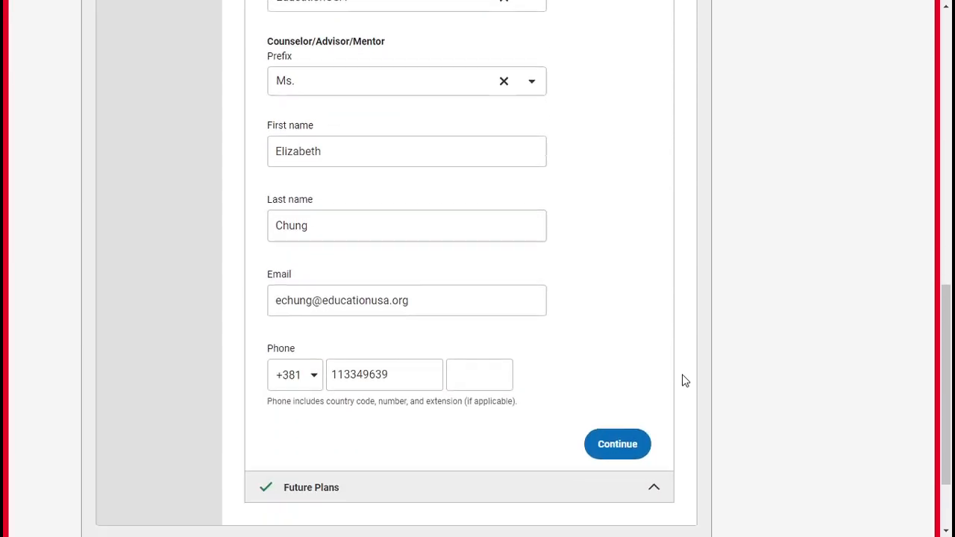
- Open the Future Plans section and review the applicant status, highest intended degree and career interest
{"action": "scroll", "coordinate": [685, 380], "scroll_direction": "down", "scroll_amount": 1}
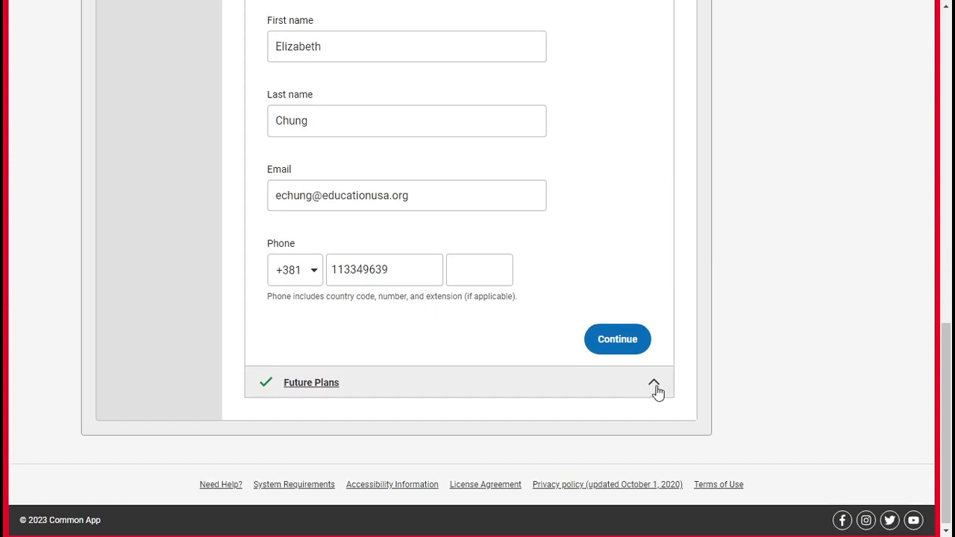
{"action": "left_click", "coordinate": [655, 385]}
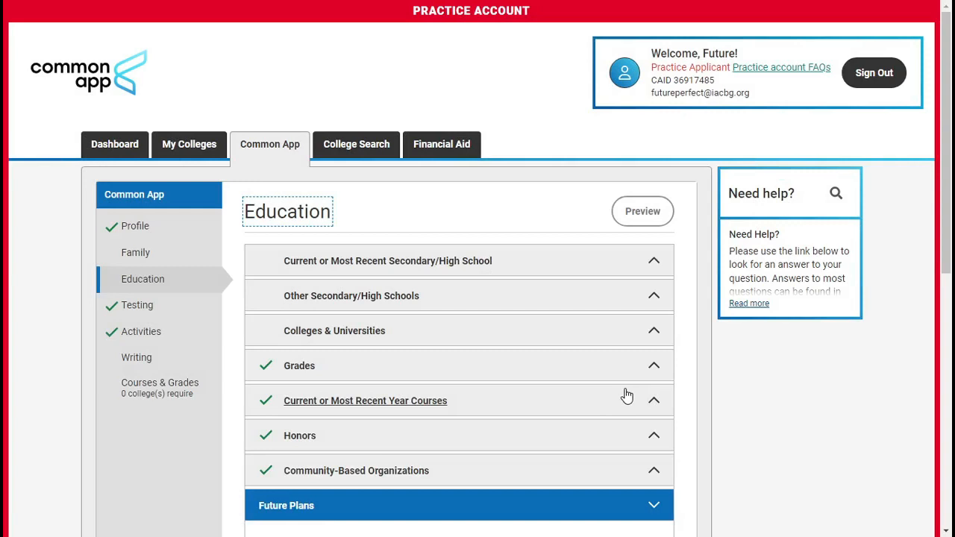
{"action": "scroll", "coordinate": [627, 395], "scroll_direction": "down", "scroll_amount": 3}
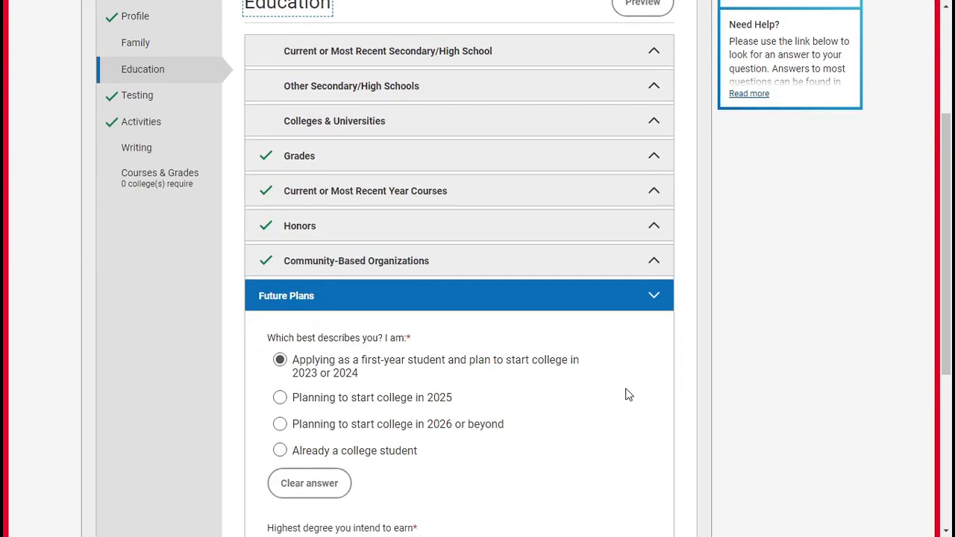
{"action": "scroll", "coordinate": [627, 396], "scroll_direction": "down", "scroll_amount": 1}
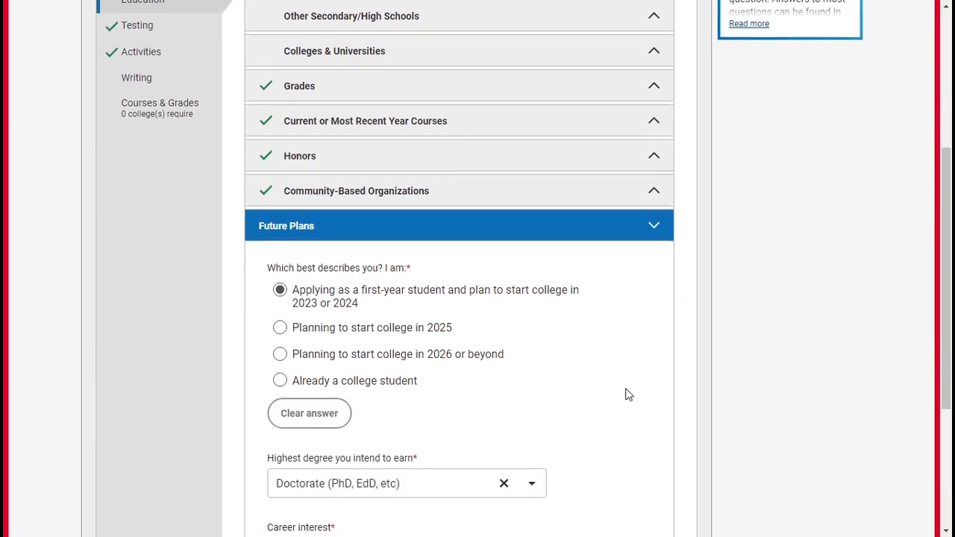
{"action": "scroll", "coordinate": [627, 396], "scroll_direction": "down", "scroll_amount": 2}
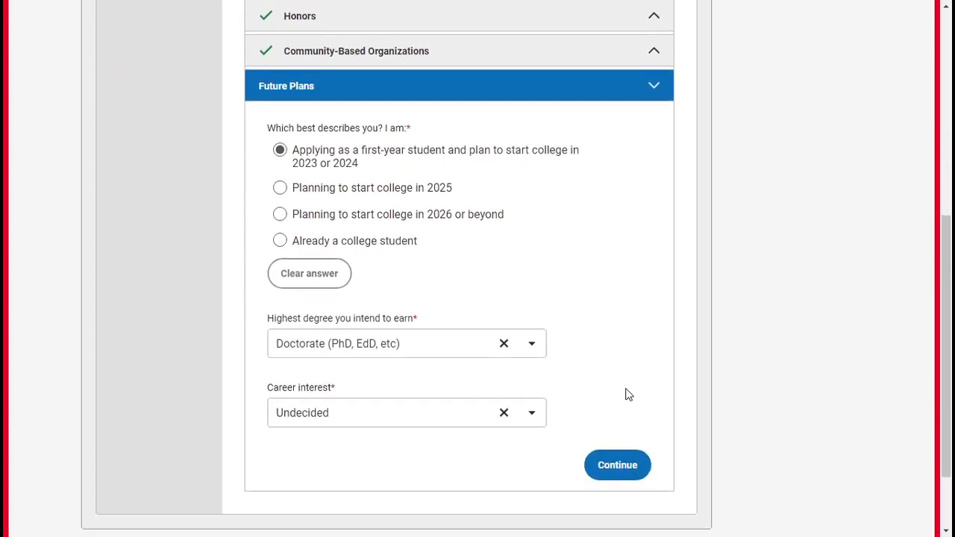